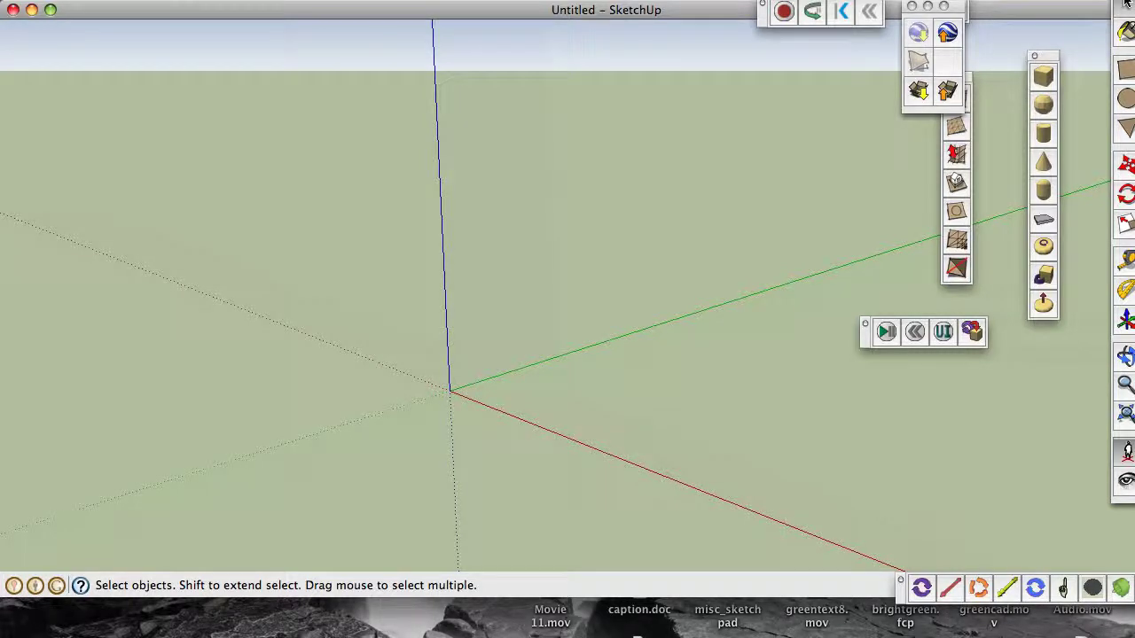
# Move the main tool palette to the left edge and the small floating toolbar toward the centre
pyautogui.moveTo(1123, 4); pyautogui.dragTo(43, 35)
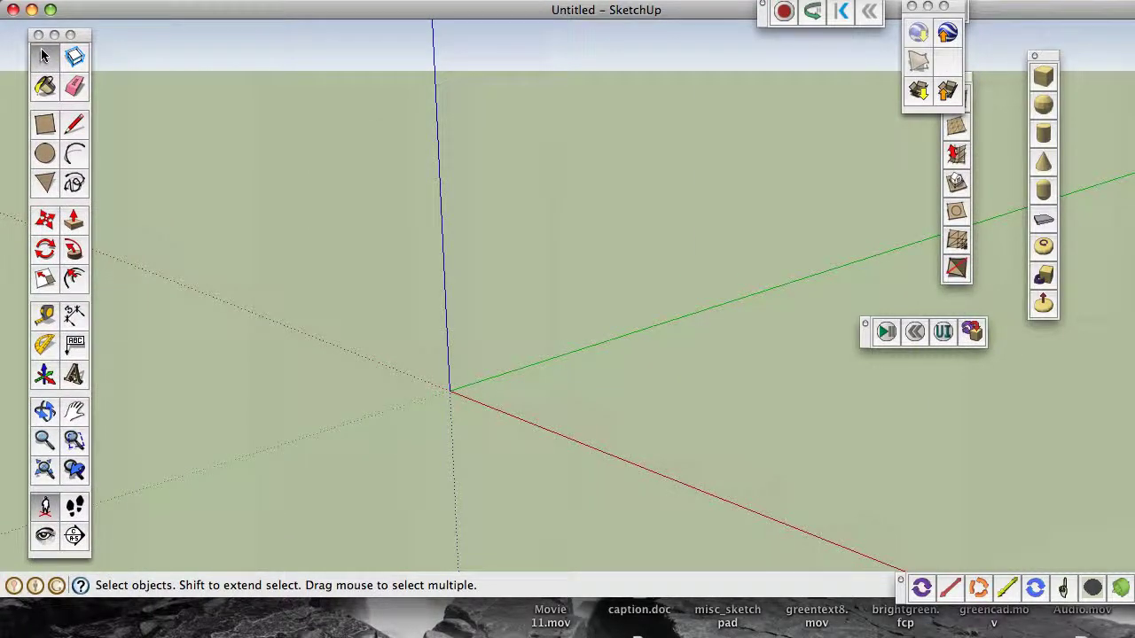
pyautogui.moveTo(905, 587); pyautogui.dragTo(282, 521)
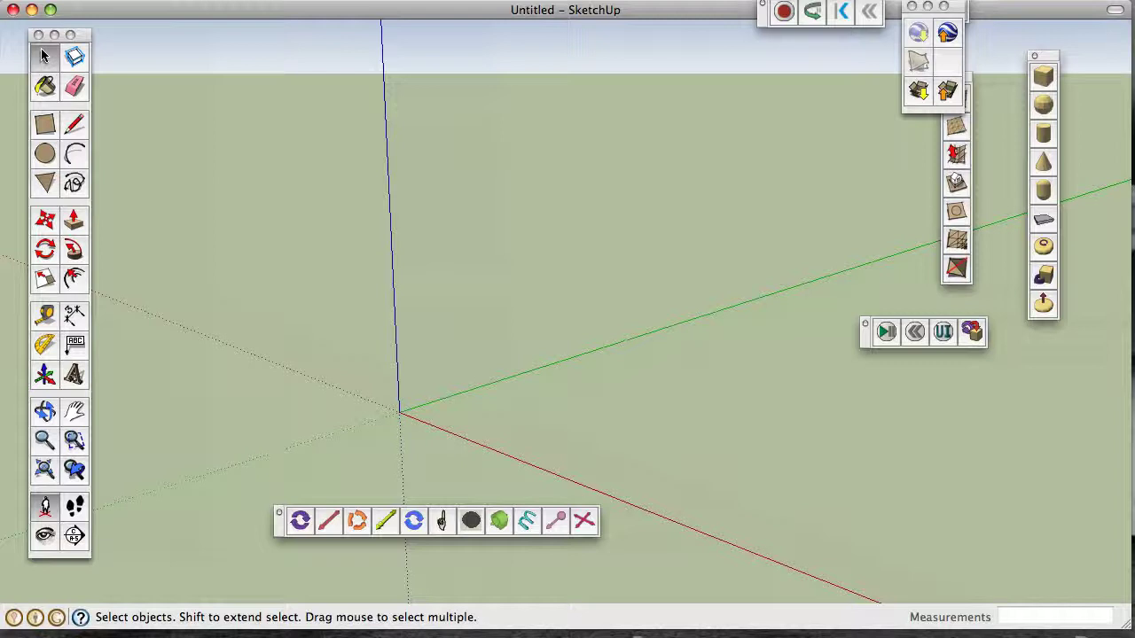
# Draw a closed four-sided face on the ground plane with the Line tool
pyautogui.press('l')
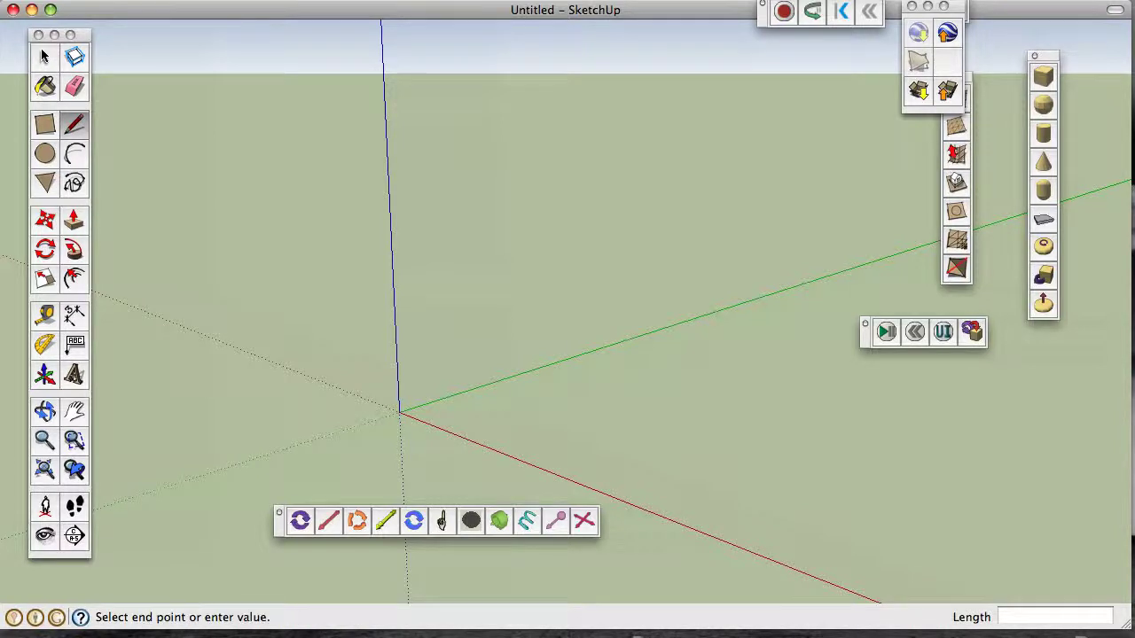
pyautogui.click(765, 334)
pyautogui.click(782, 491)
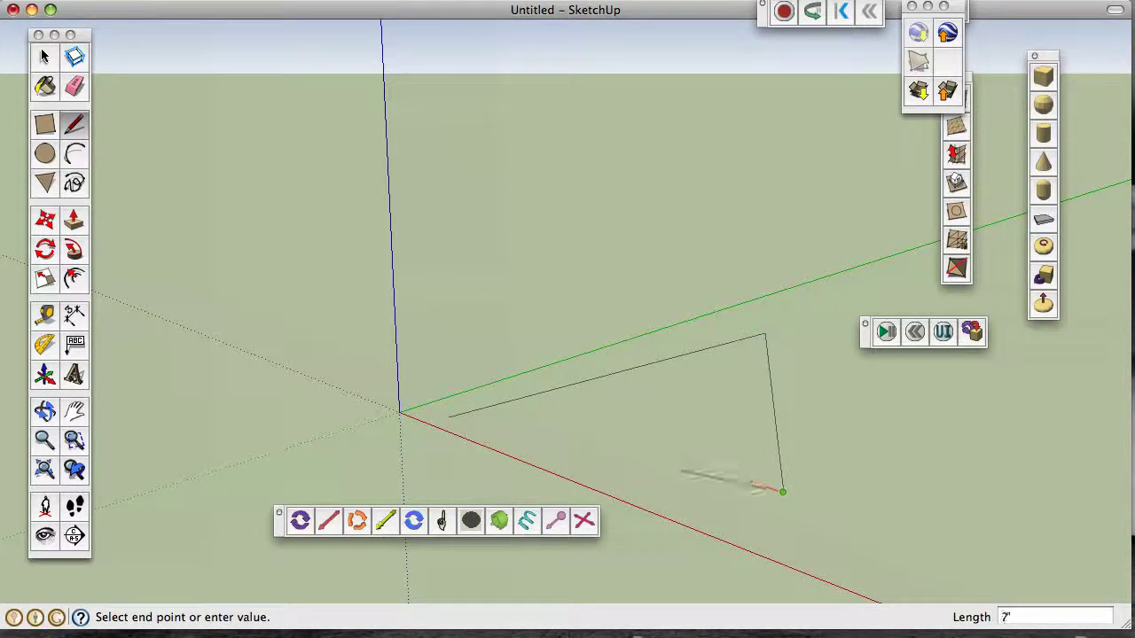
pyautogui.click(671, 469)
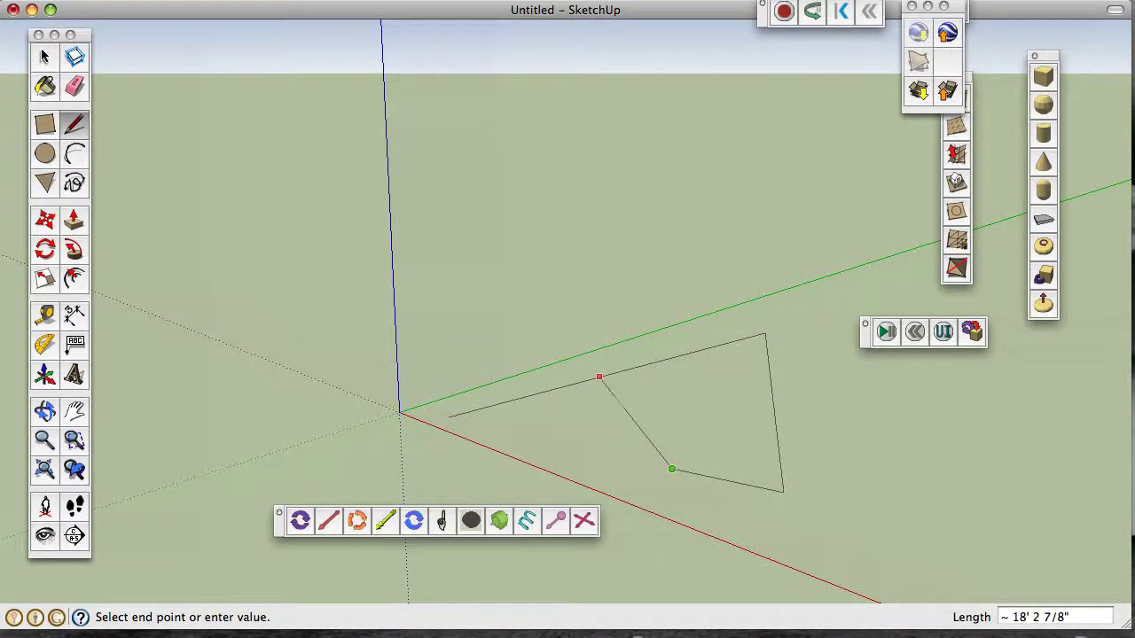
pyautogui.click(599, 378)
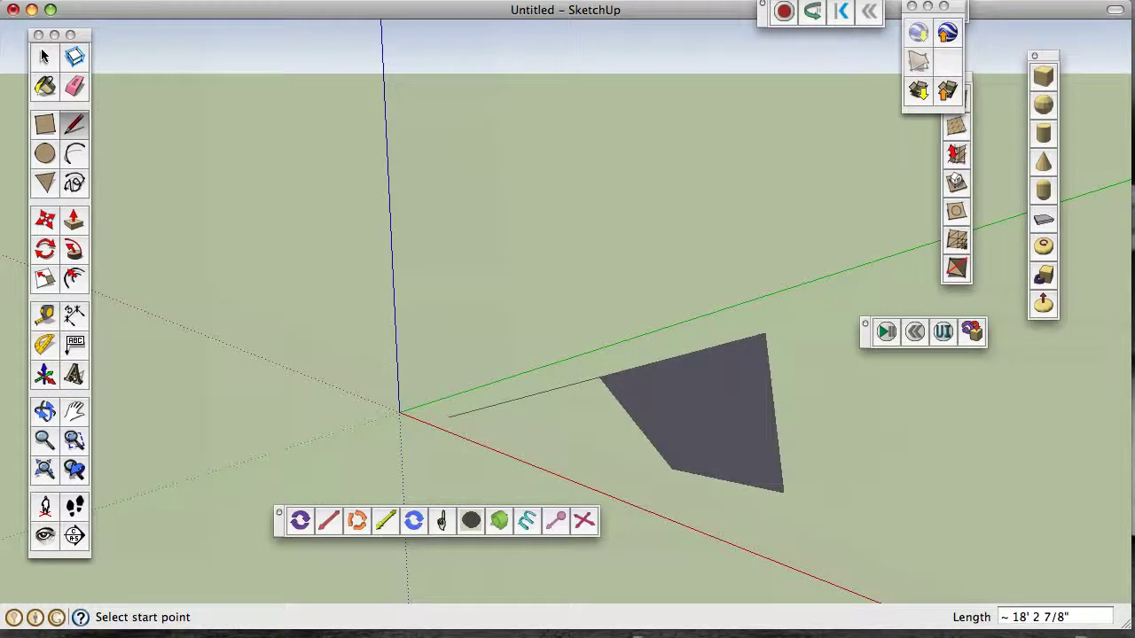
pyautogui.click(44, 56)
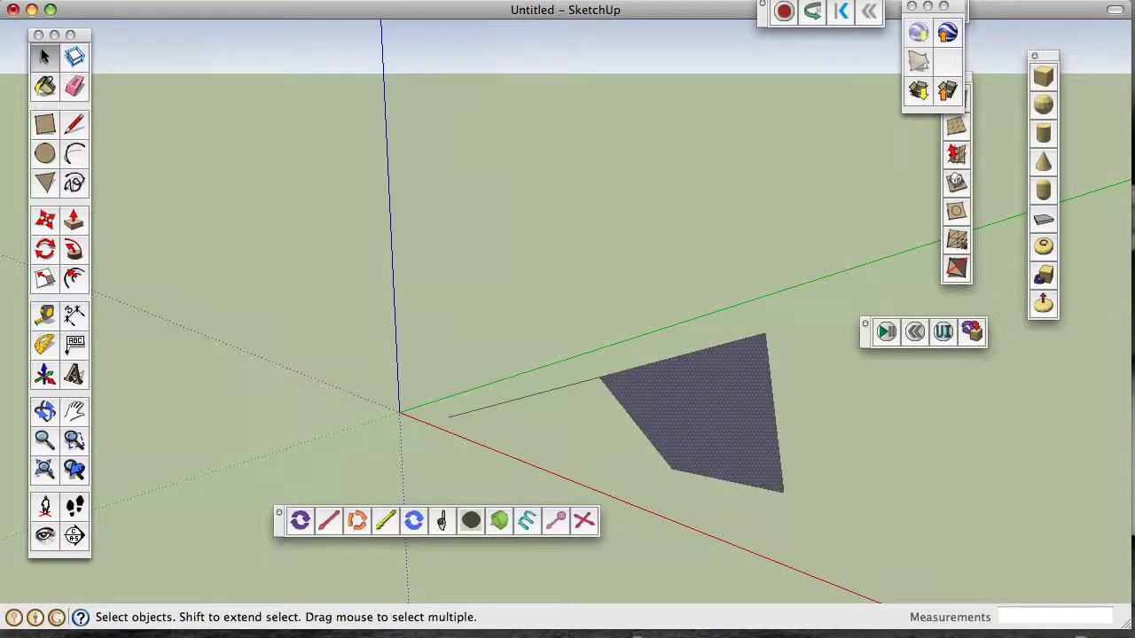
# Push/Pull the face up into a 16' 10" tall block, then centre a circle on its left face
pyautogui.press('p')
pyautogui.click(709, 416)
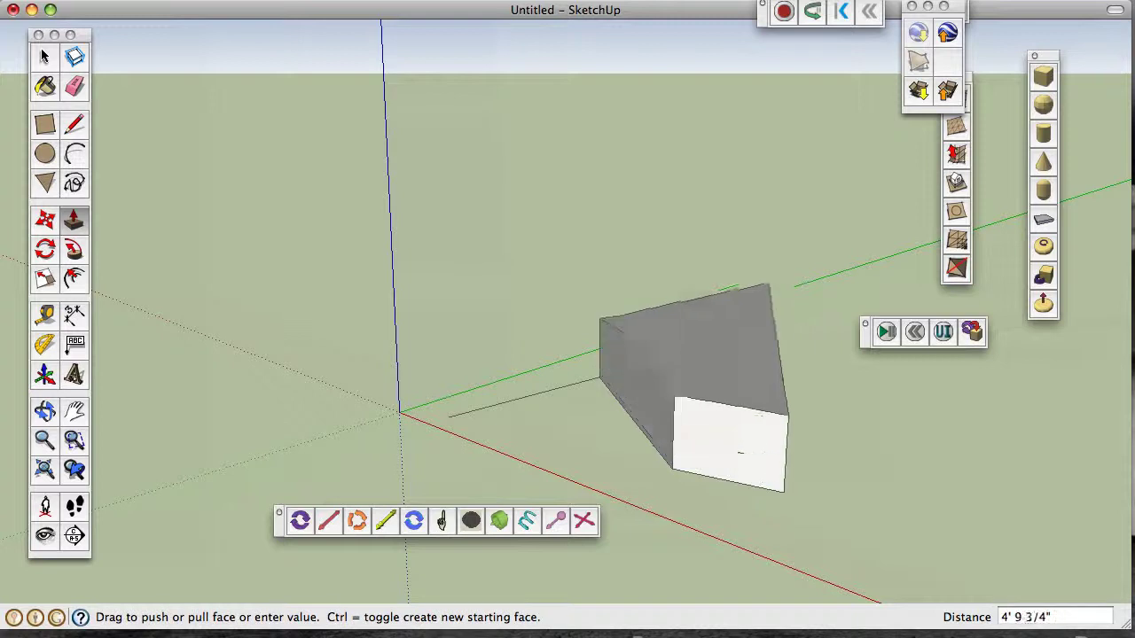
pyautogui.click(709, 399)
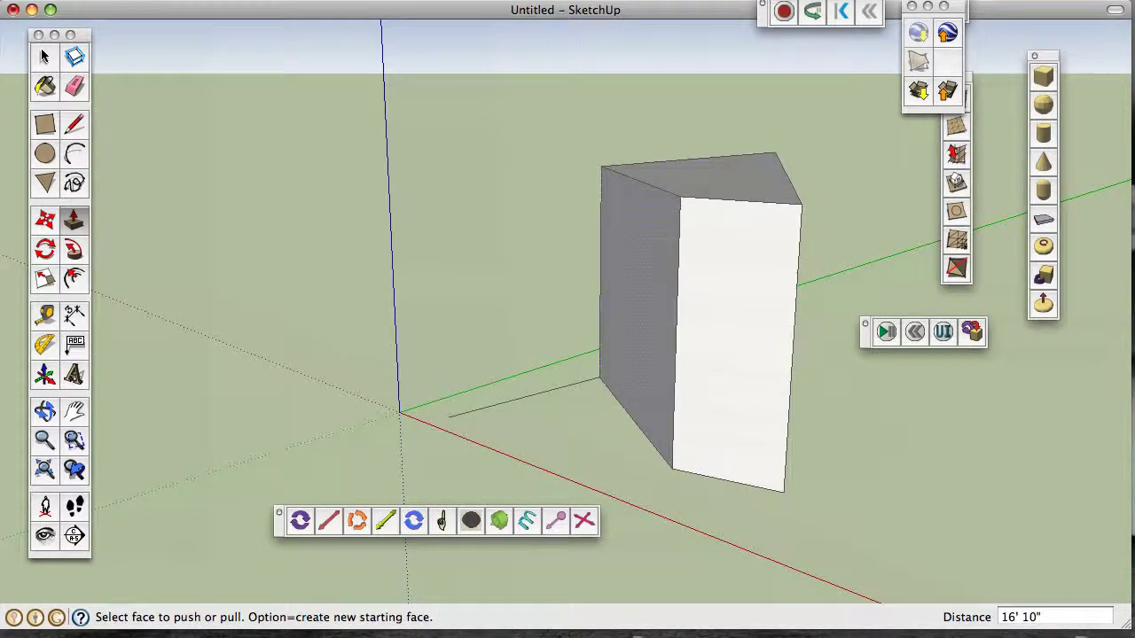
pyautogui.press('c')
pyautogui.click(645, 254)
# Complete the left-face circle and add a 10" radius circle on the front face
pyautogui.click(646, 225)
pyautogui.click(720, 293)
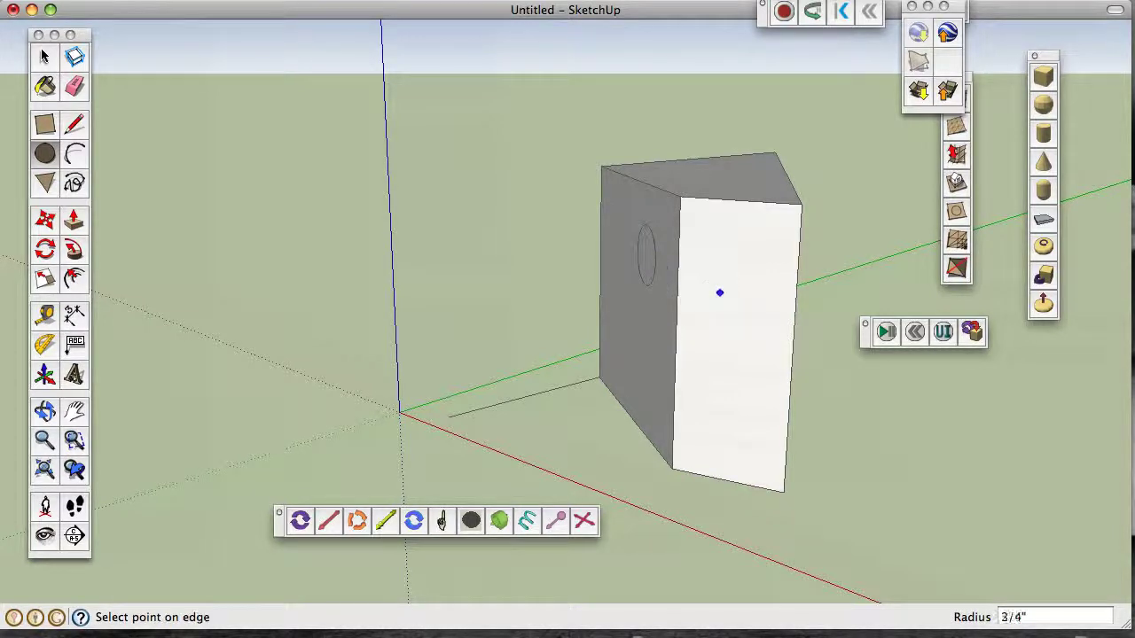
pyautogui.write('10')
pyautogui.press('Return')
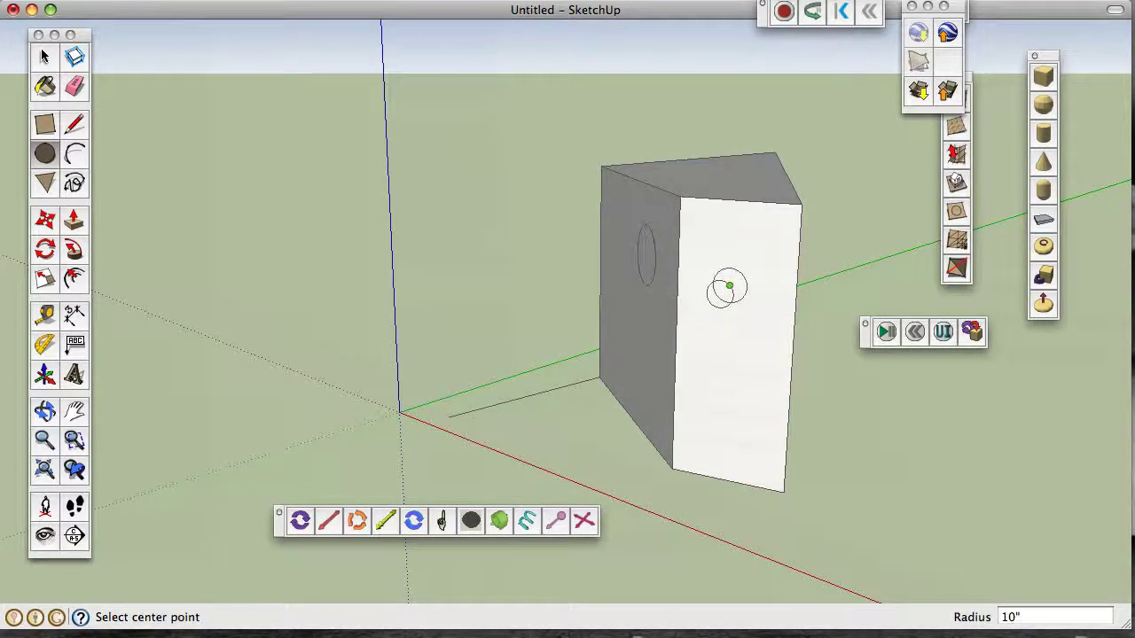
pyautogui.press('h')
pyautogui.moveTo(727, 287)
pyautogui.mouseDown()
pyautogui.moveTo(604, 328)
pyautogui.moveTo(638, 314)
pyautogui.mouseUp()
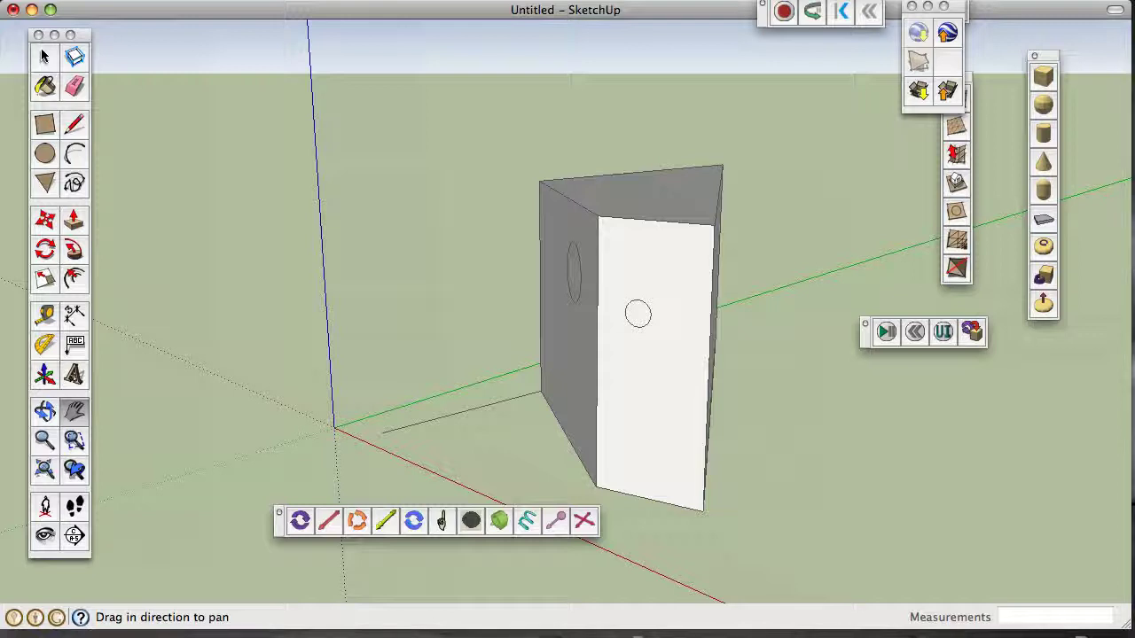
# Draw a small four-sided outline on the front face just above the circle
pyautogui.press('l')
pyautogui.click(647, 305)
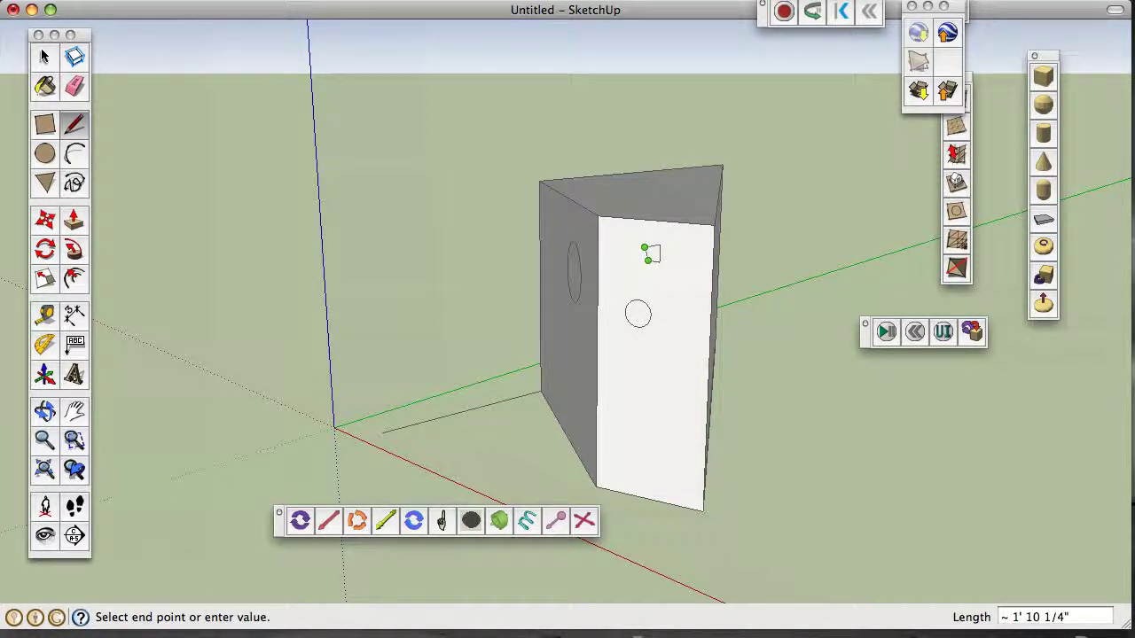
pyautogui.press('space')
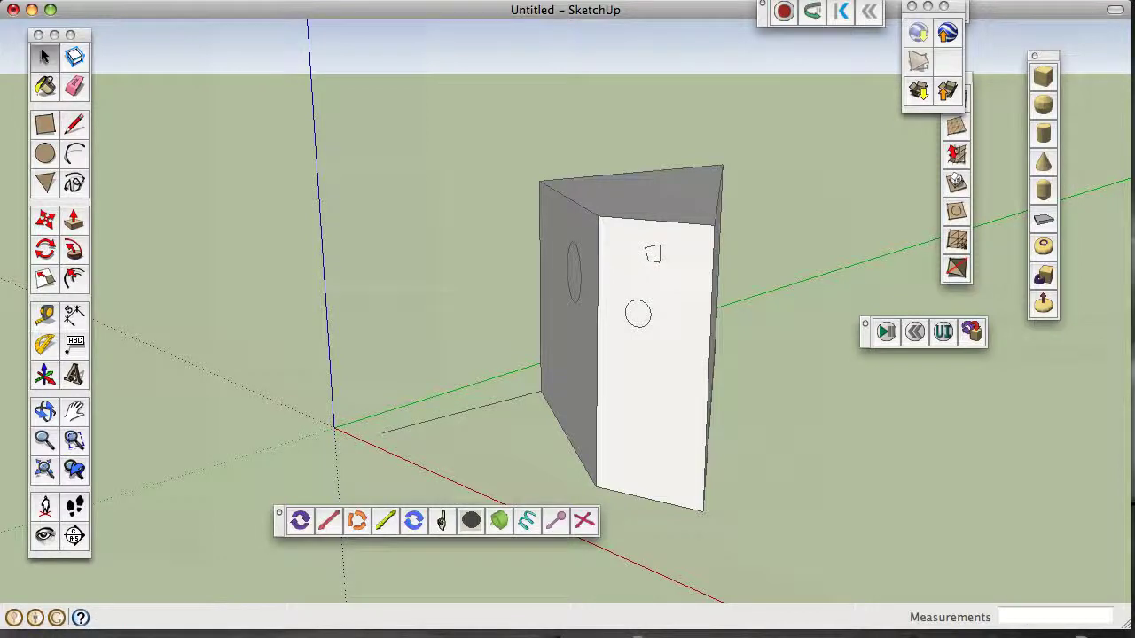